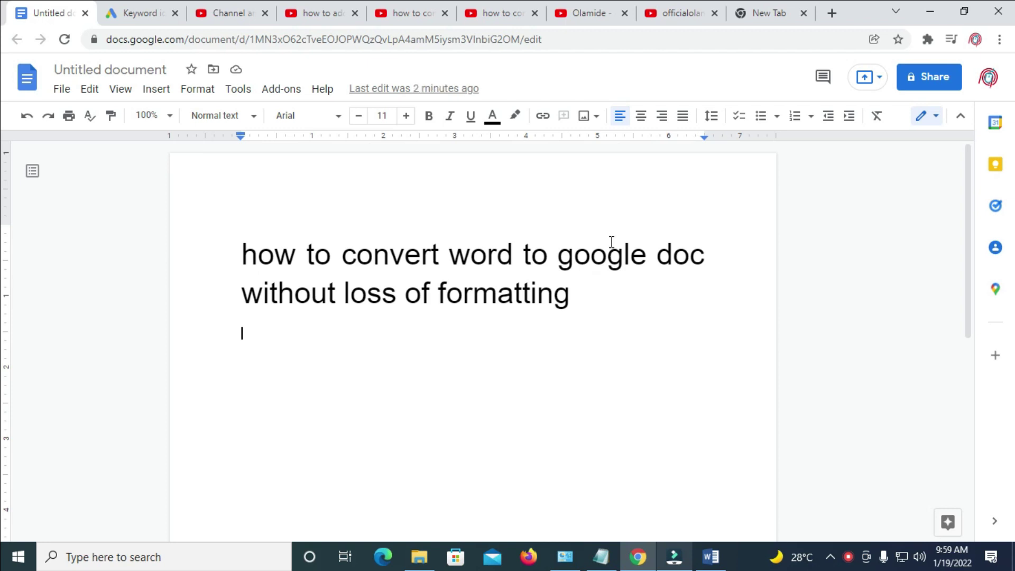
Minimize Chrome with Windows+D to reveal the desktop and the anniversary Word file
key(super+d)
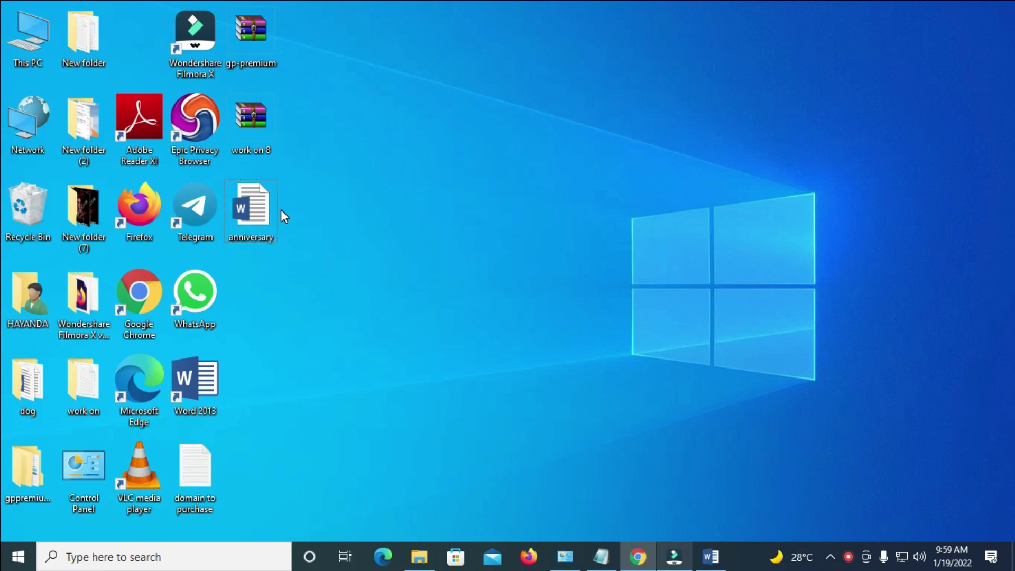
Bring up the anniversary Word document and copy all its text, from the 44TH WEDDING ANNIVERSARY heading down
click(711, 557)
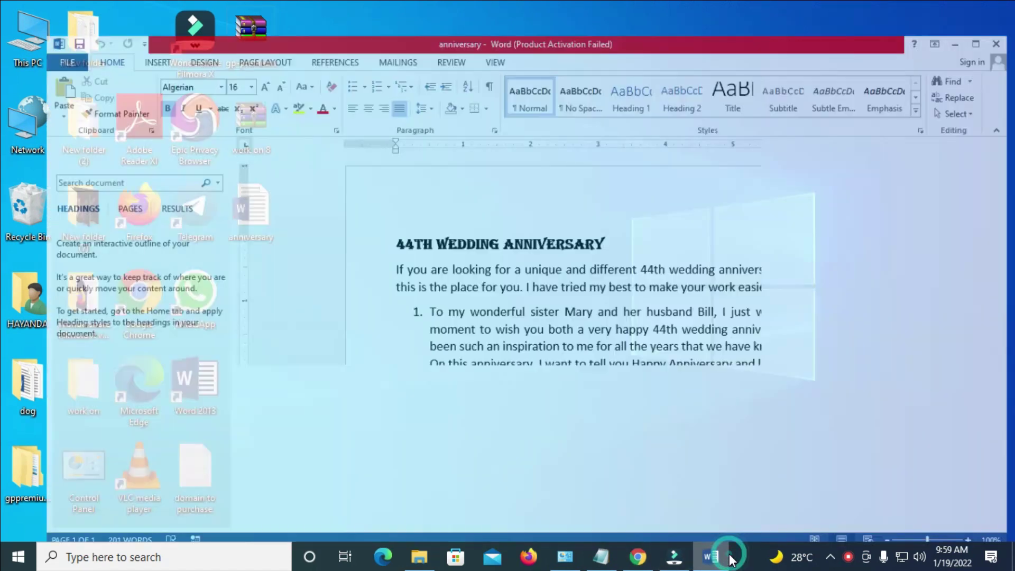
scroll(554, 309, down, 3)
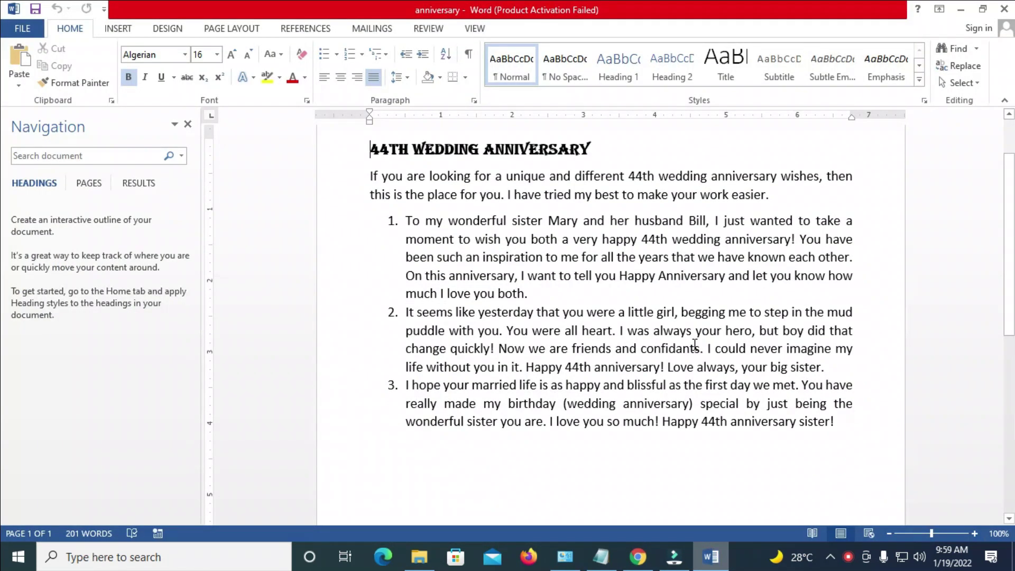
click(863, 432)
shift+click(548, 337)
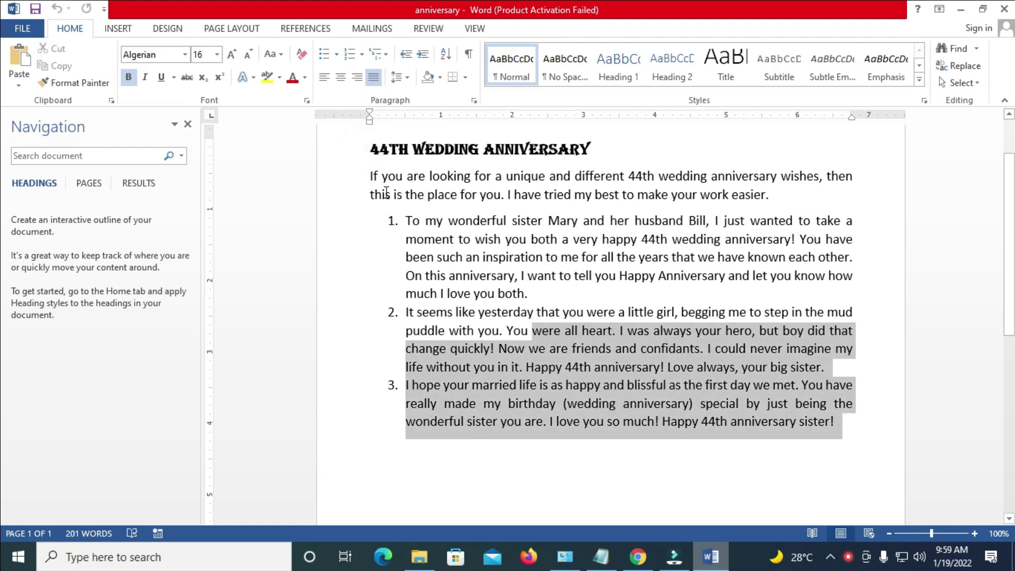
triple_click(412, 149)
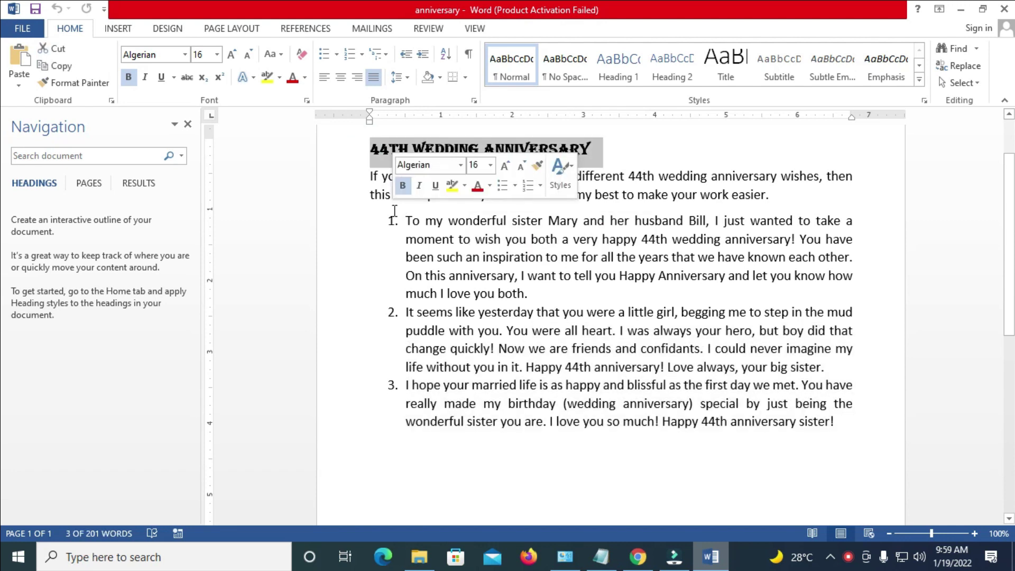
key(ctrl+a)
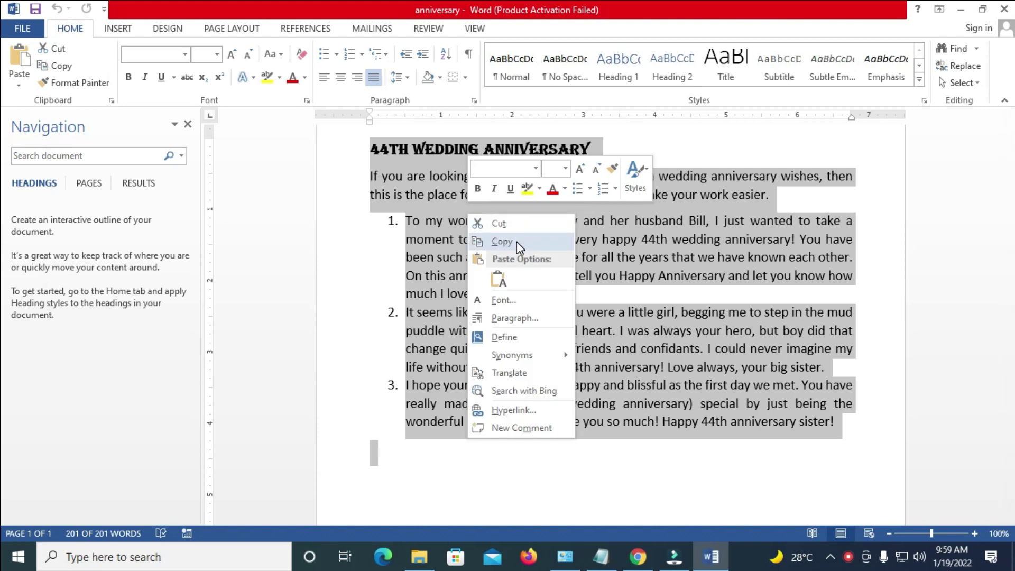
click(516, 242)
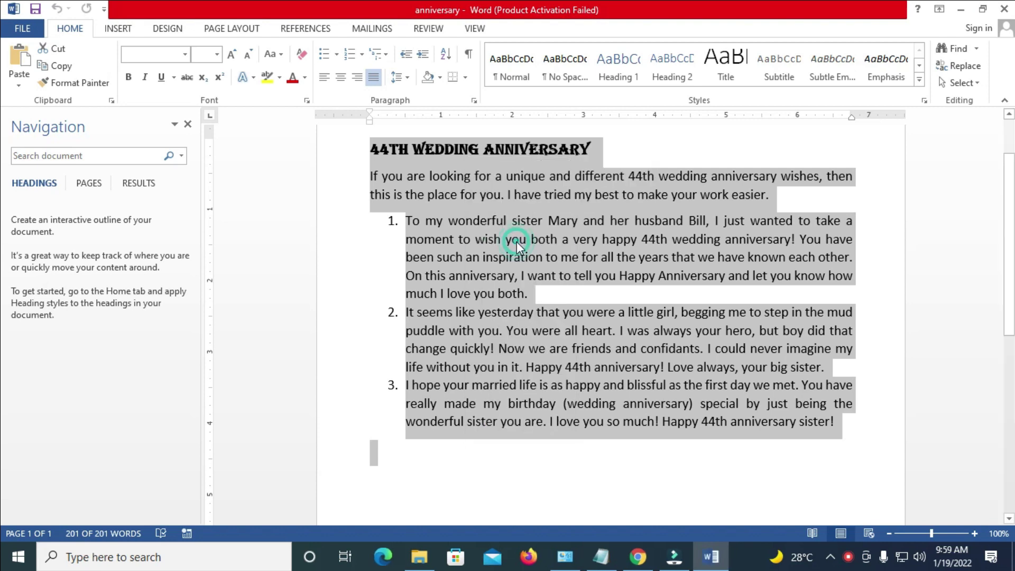
Replace the Untitled Google Doc's old title text with the copied anniversary text
click(638, 557)
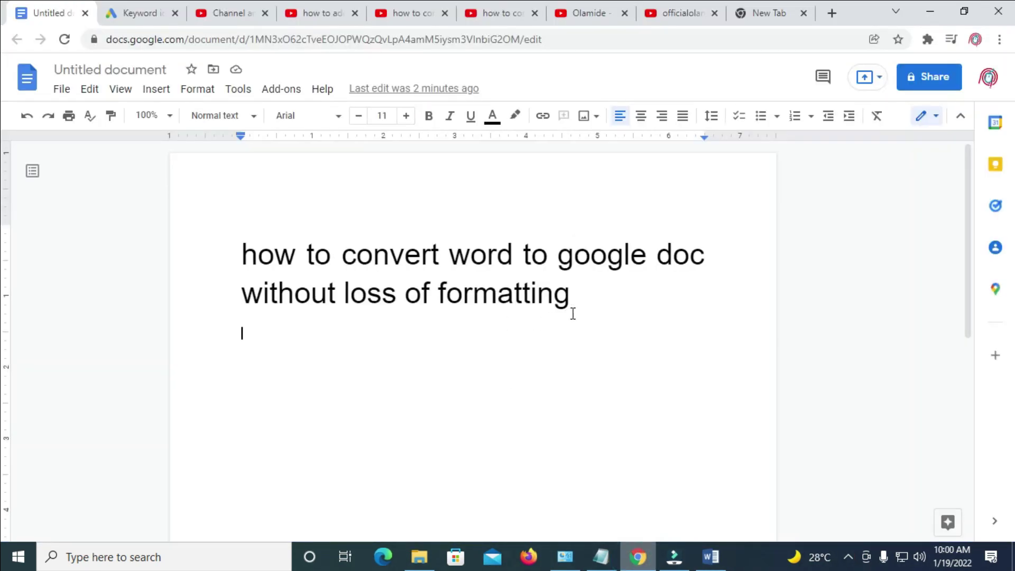
drag(573, 310, 218, 270)
key(Delete)
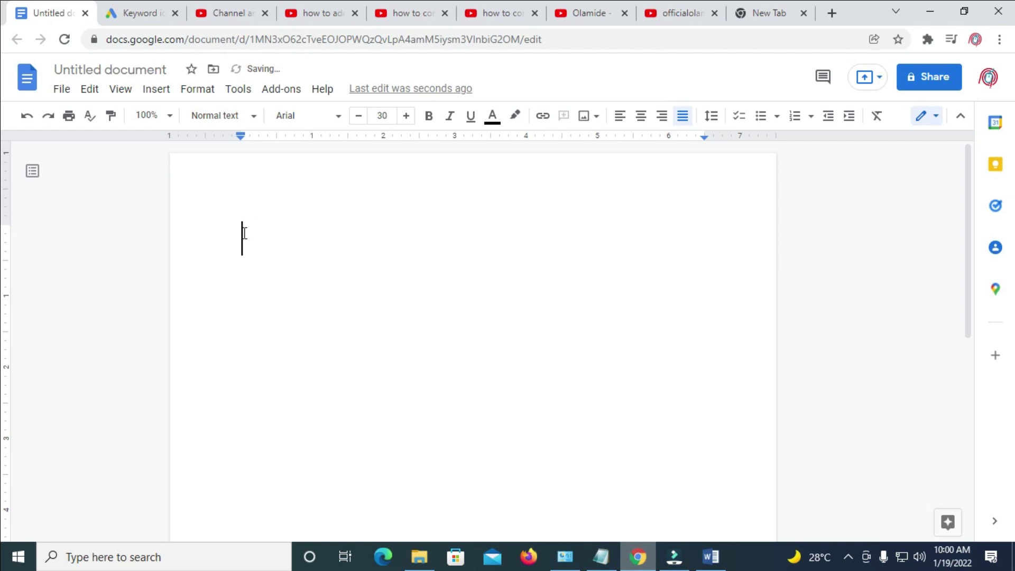
key(ctrl+v)
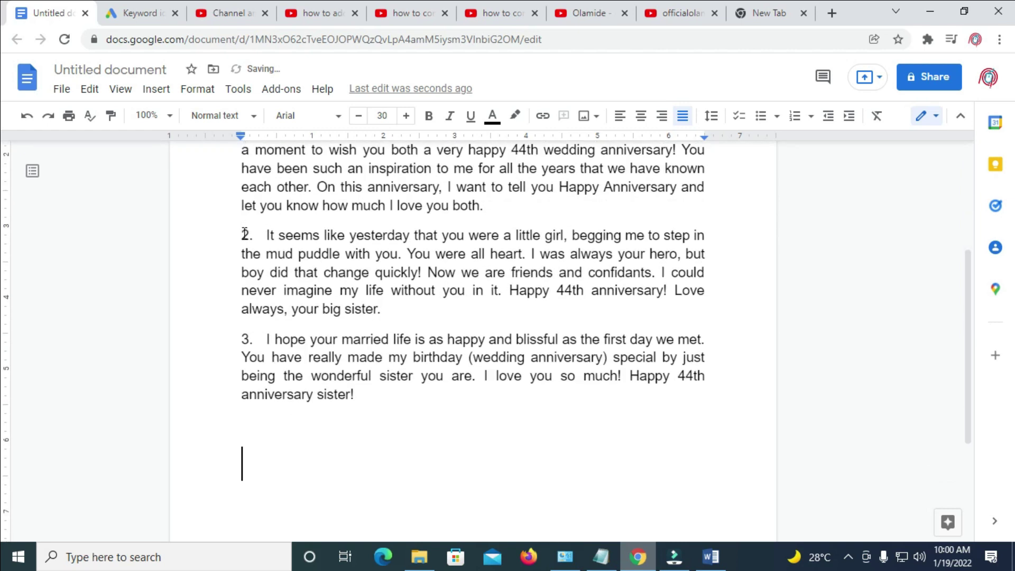
scroll(367, 394, up, 5)
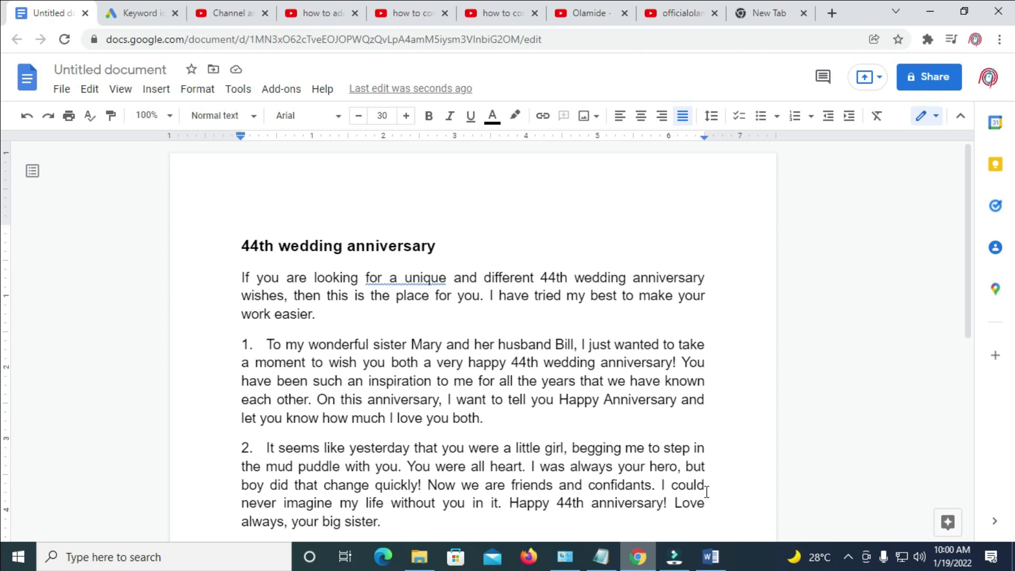
click(711, 556)
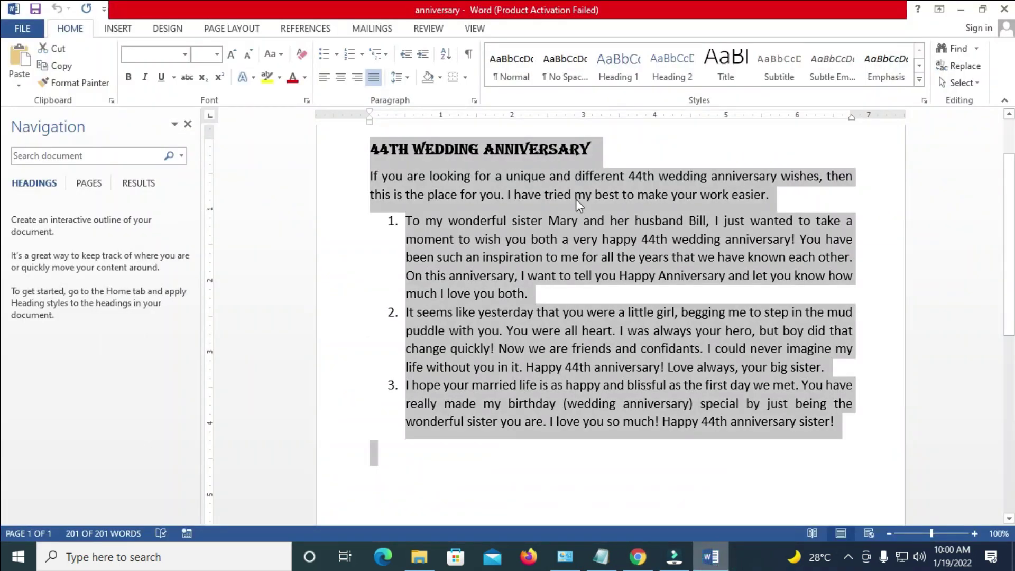
click(544, 150)
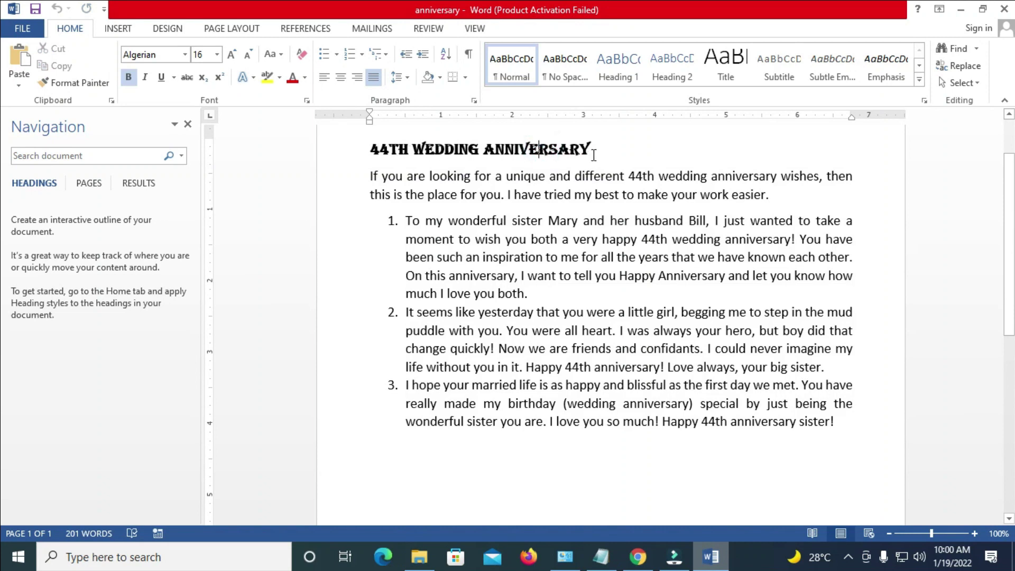
drag(596, 151, 370, 151)
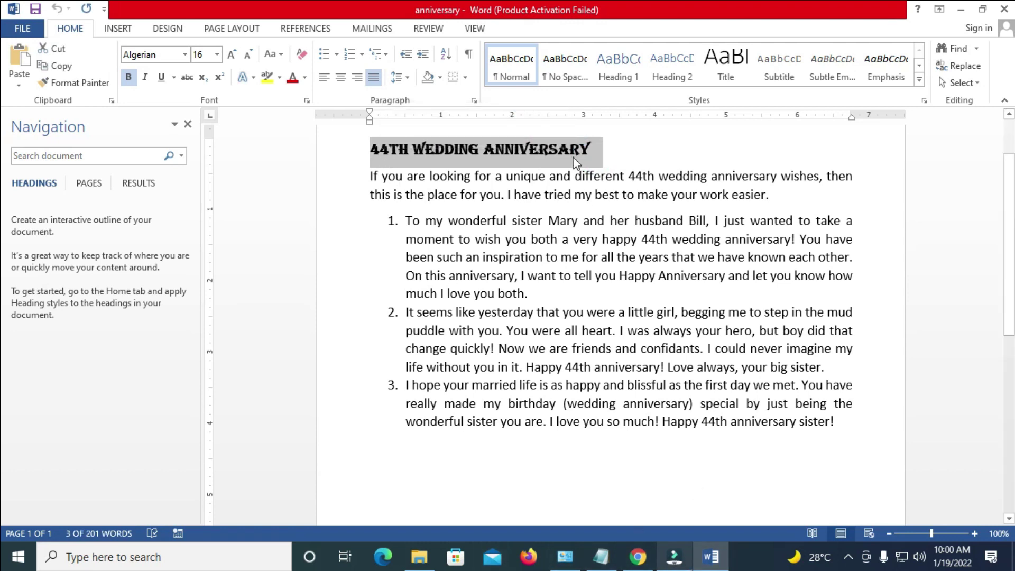
click(638, 558)
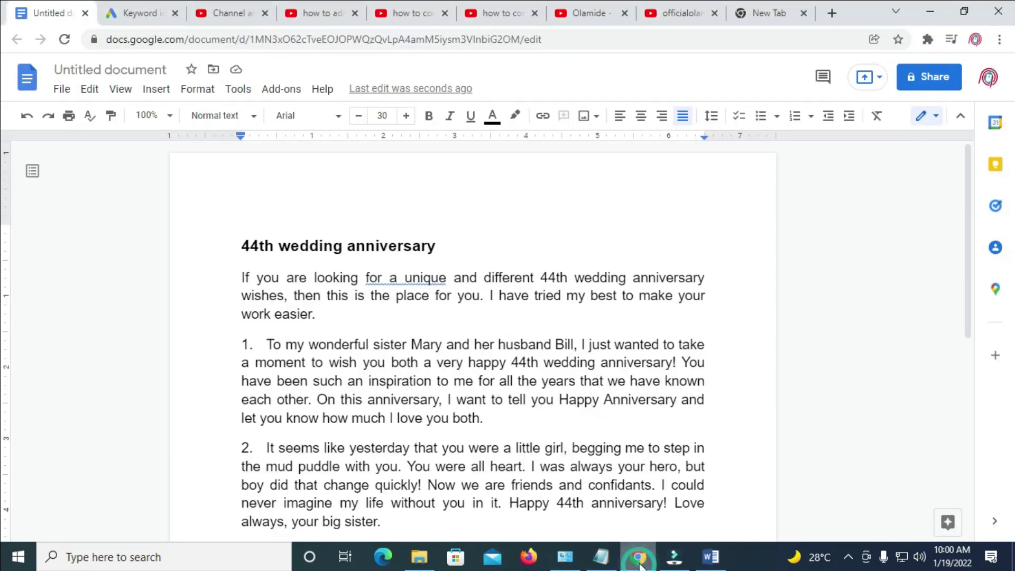
click(318, 244)
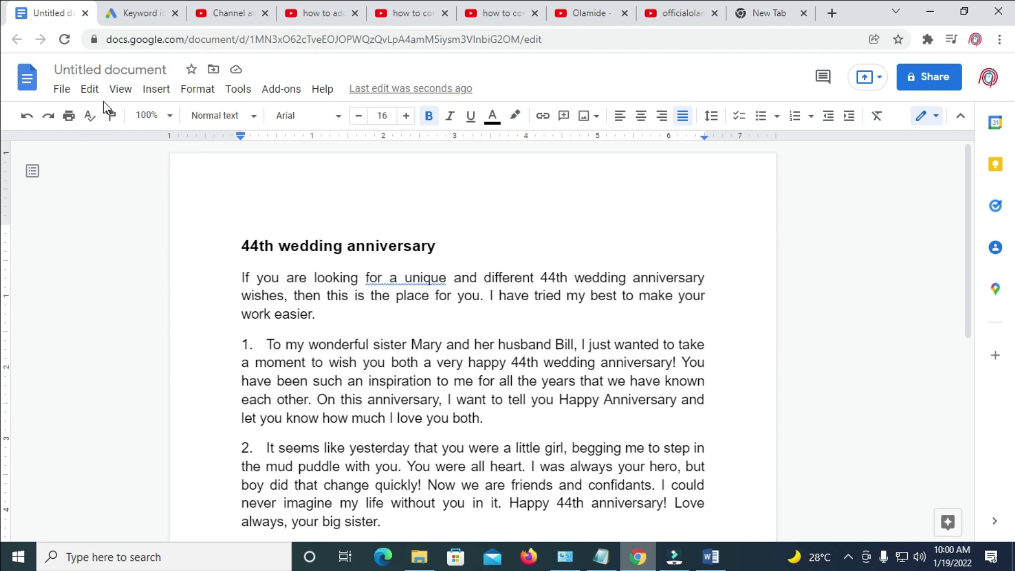
Use File > Open's Upload option to browse the computer for a file
click(61, 89)
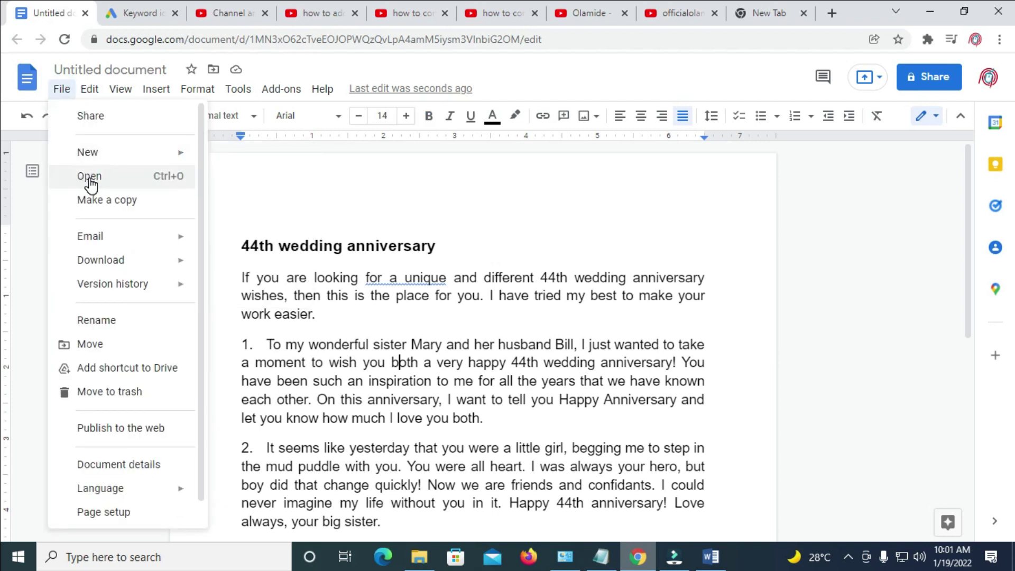
click(89, 176)
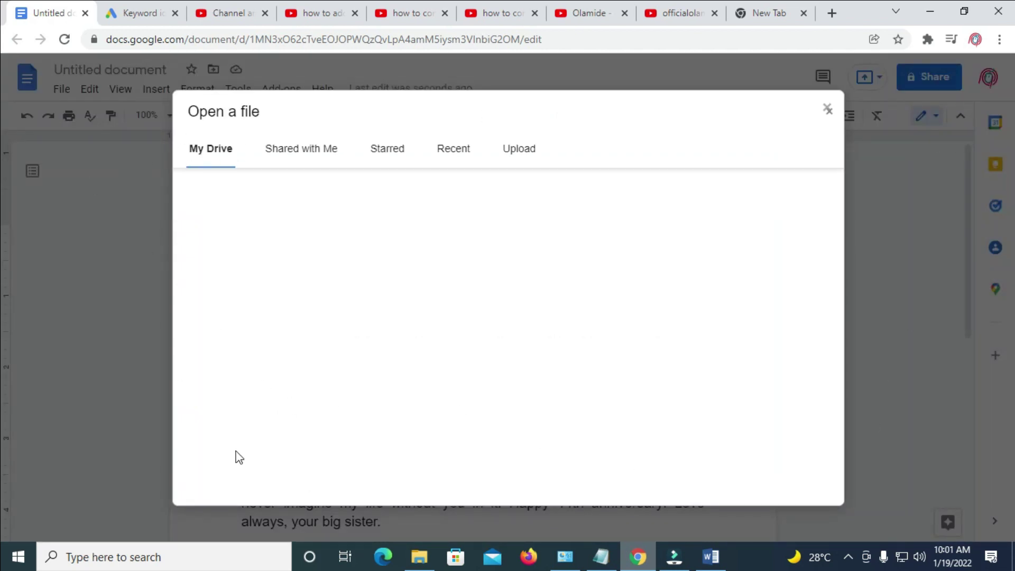
click(518, 148)
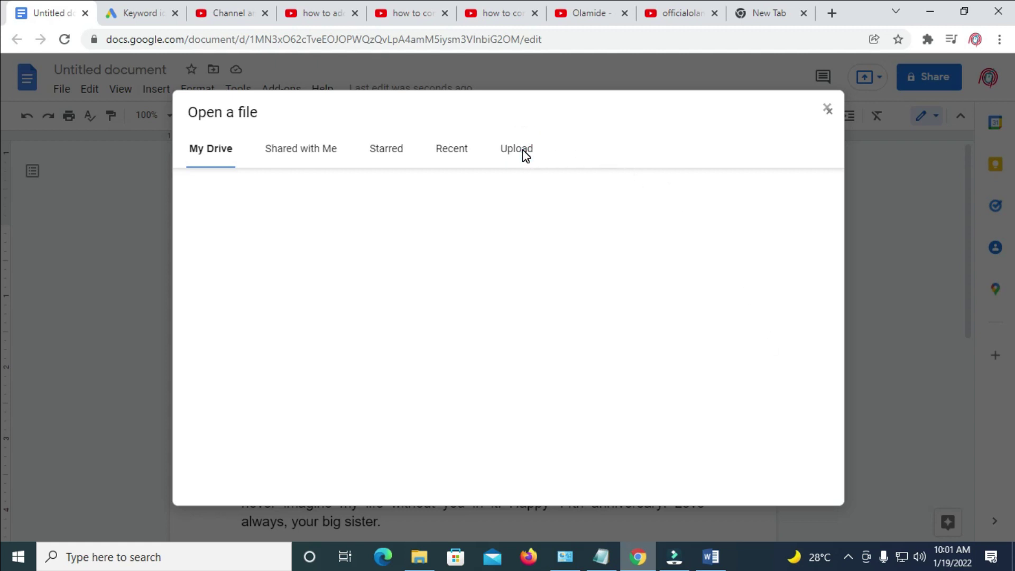
click(518, 148)
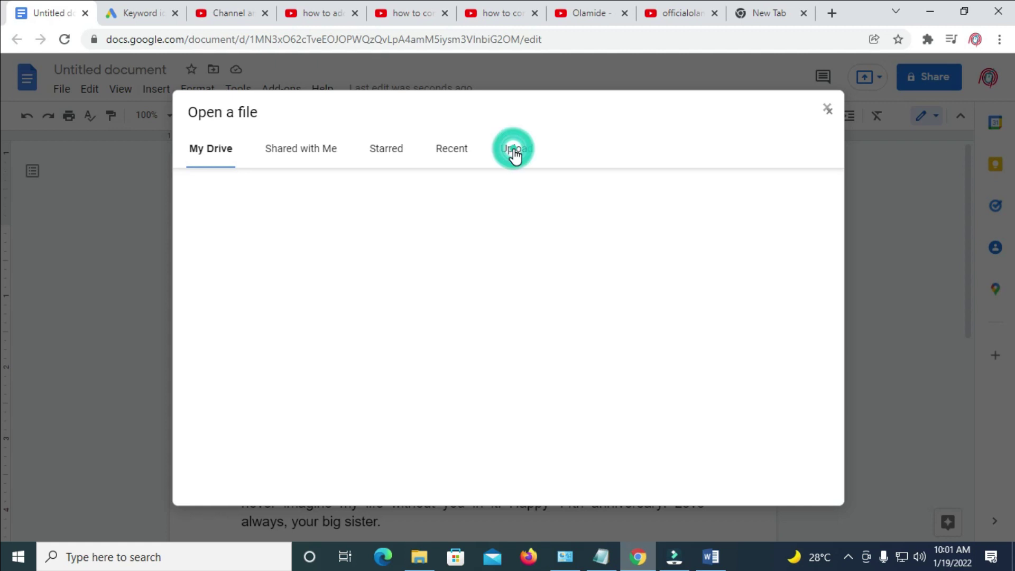
click(213, 153)
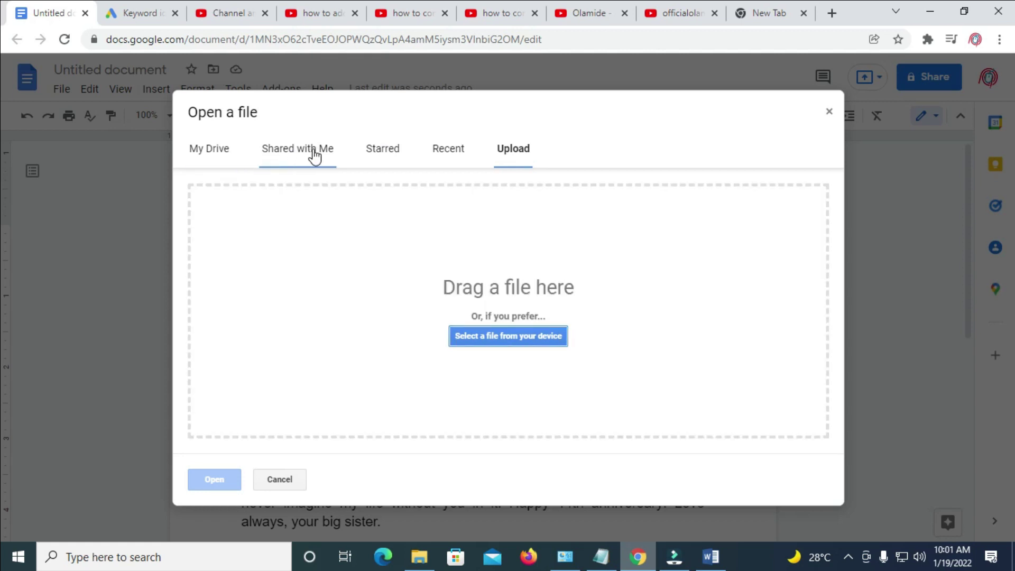
click(524, 151)
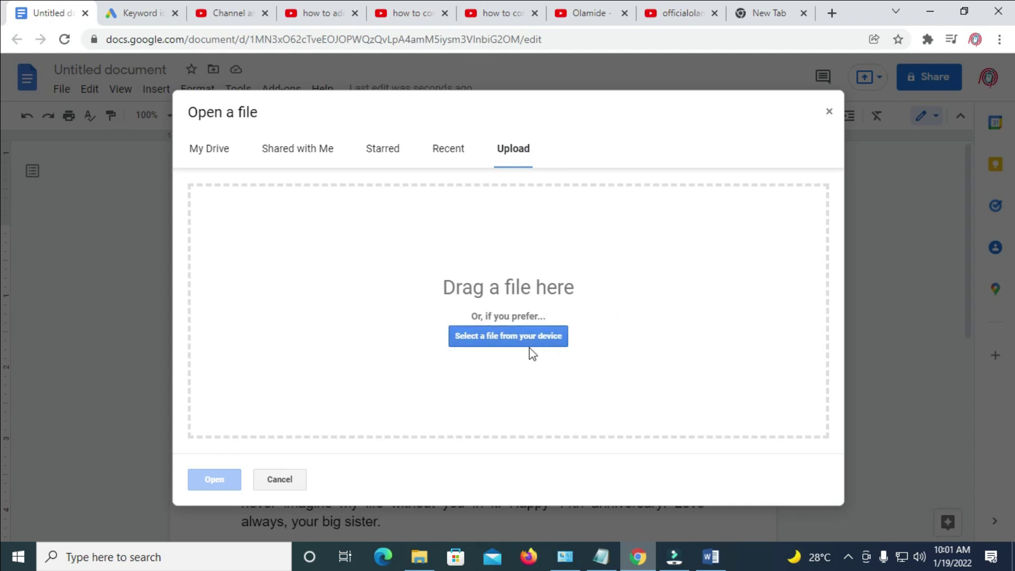
click(507, 342)
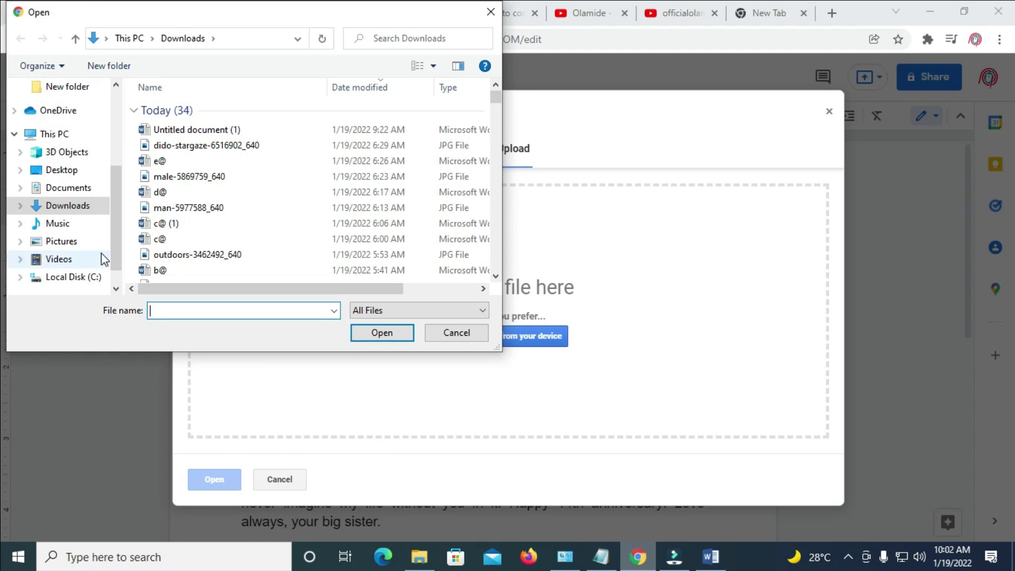
drag(117, 241, 117, 251)
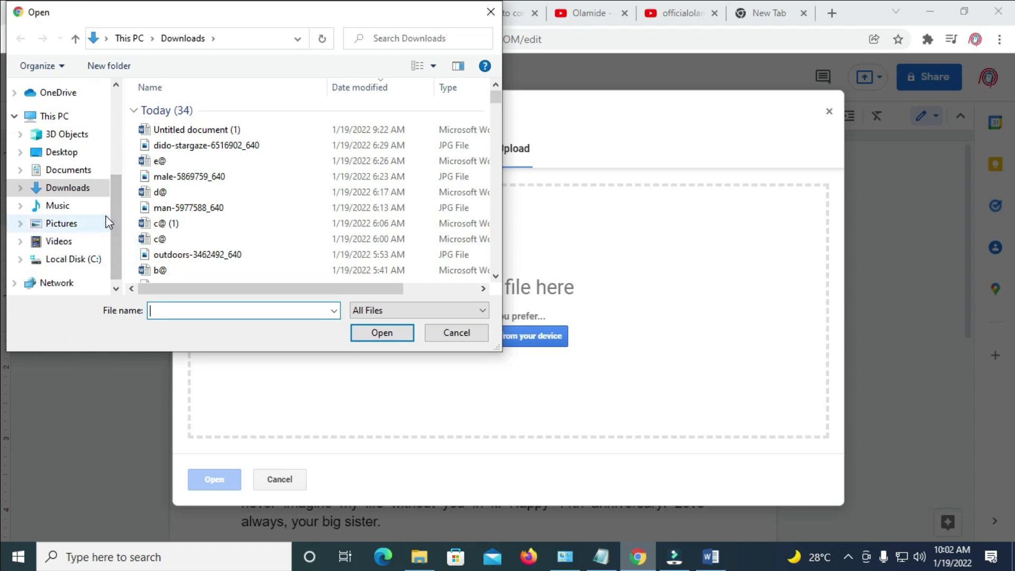
scroll(112, 215, up, 3)
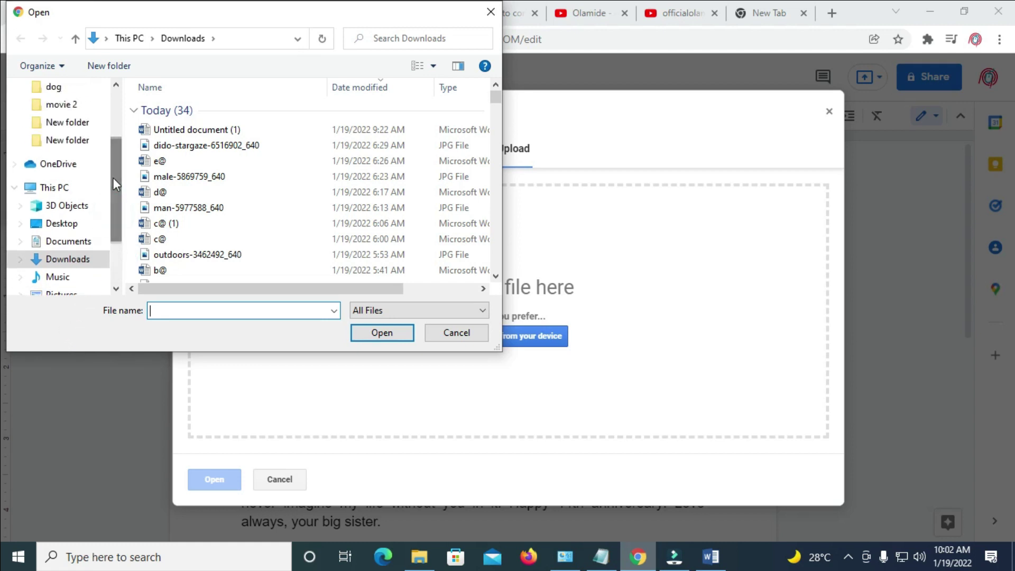
Upload the 'anniversary' Word file from the Desktop folder
click(62, 225)
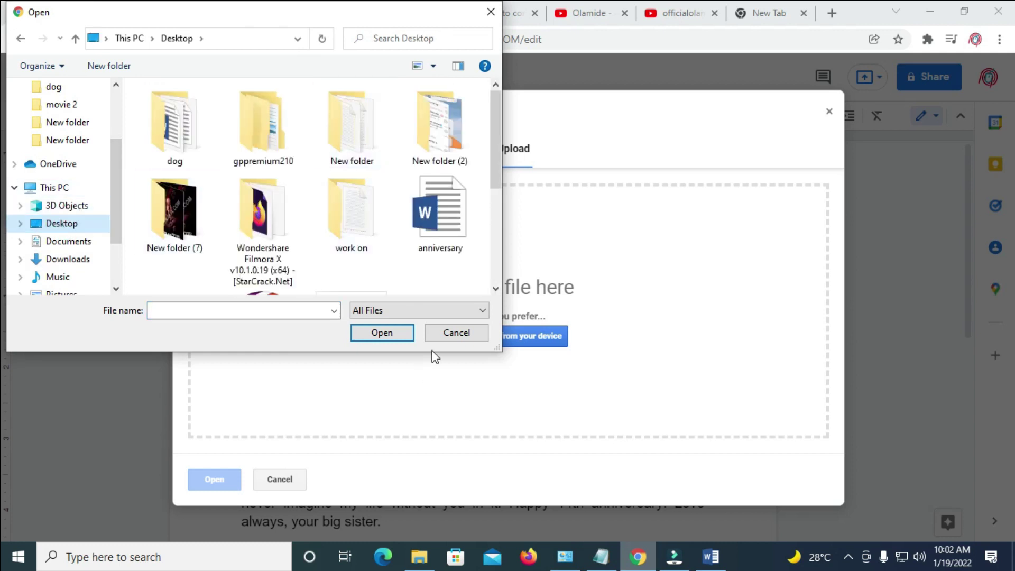
click(445, 204)
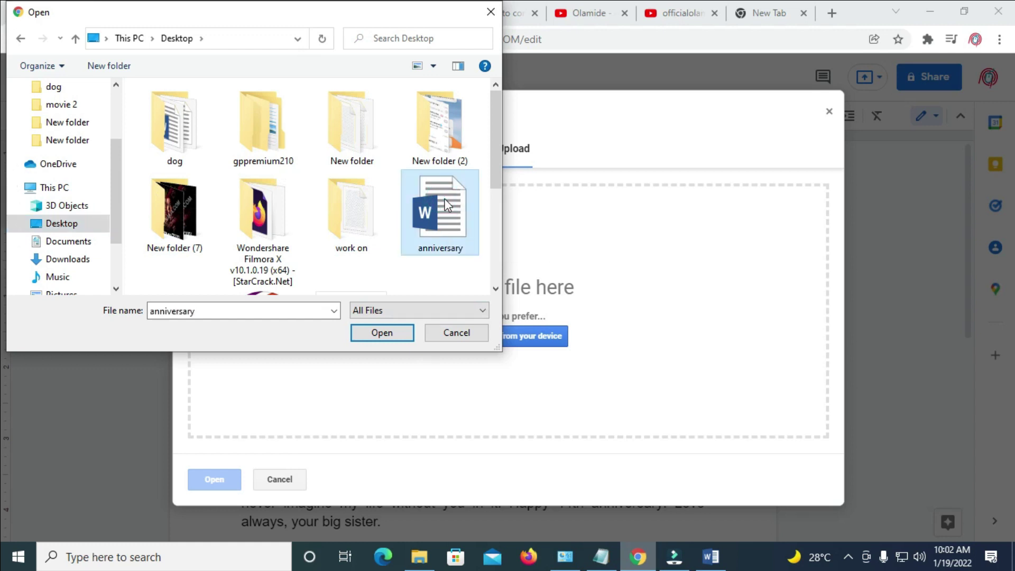
click(384, 333)
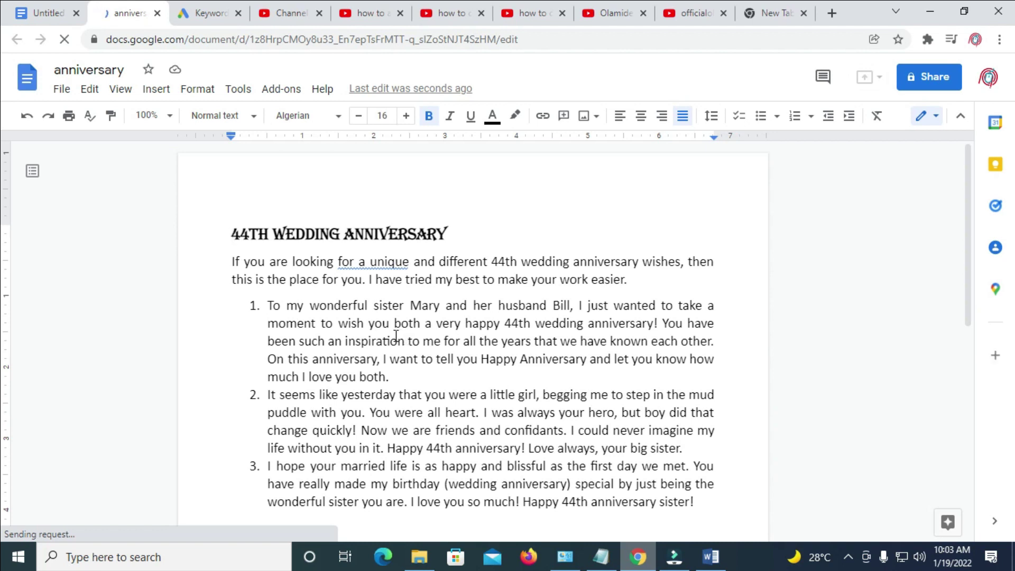
scroll(355, 258, down, 1)
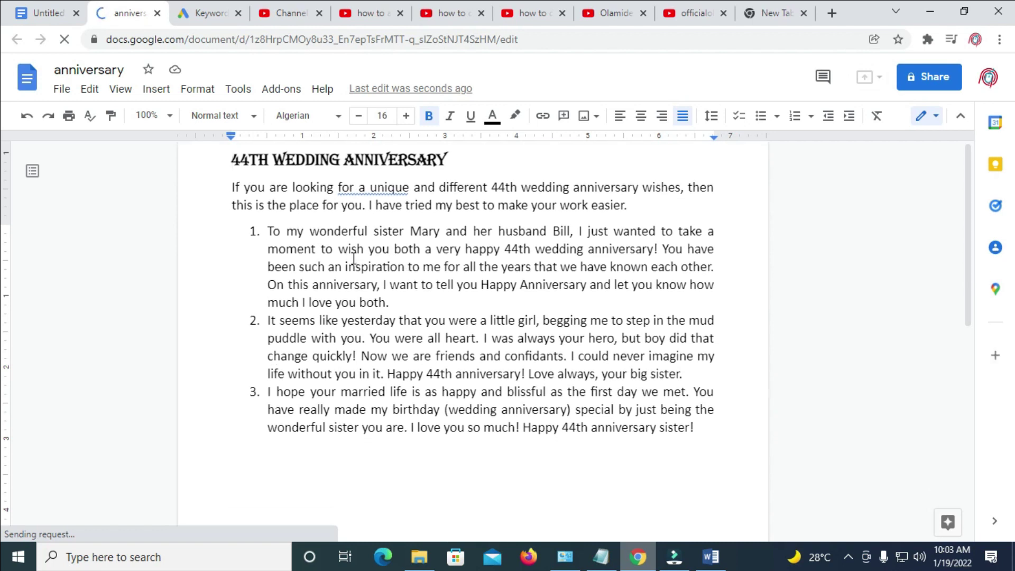
scroll(355, 257, up, 1)
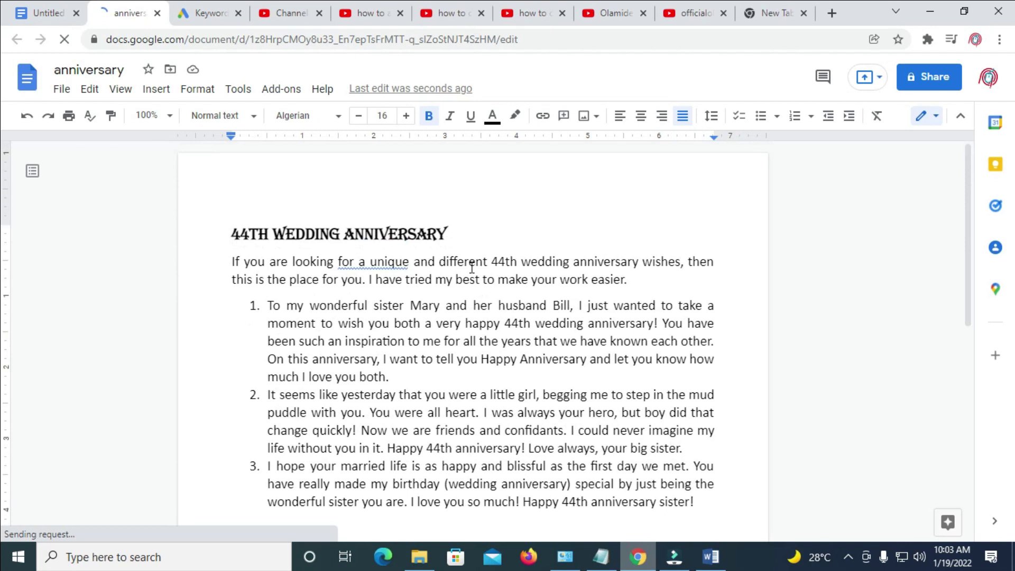
Inspect the converted heading and numbered-list fonts, then bring up the Word original
click(380, 232)
click(641, 279)
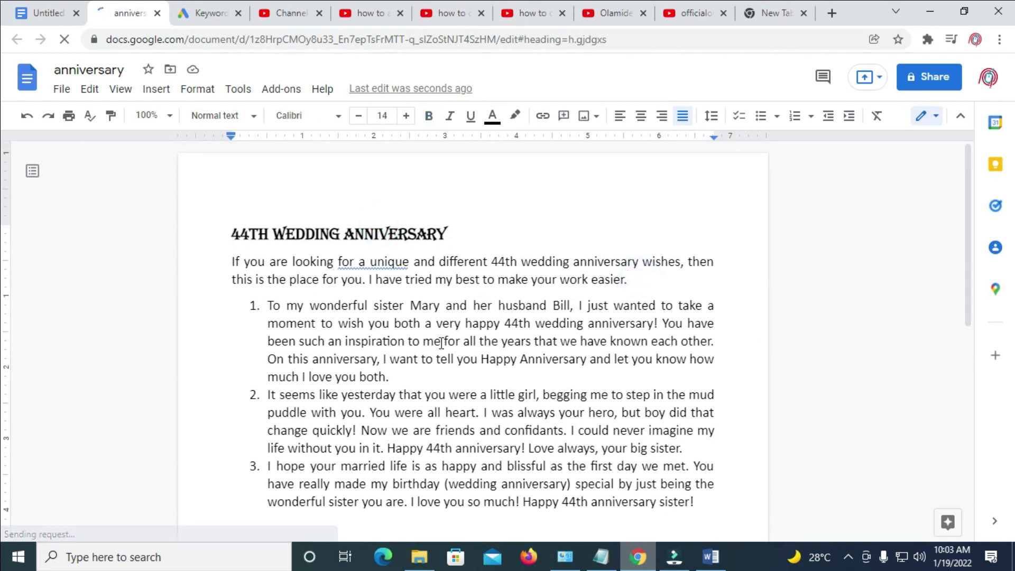
click(397, 376)
scroll(547, 419, down, 2)
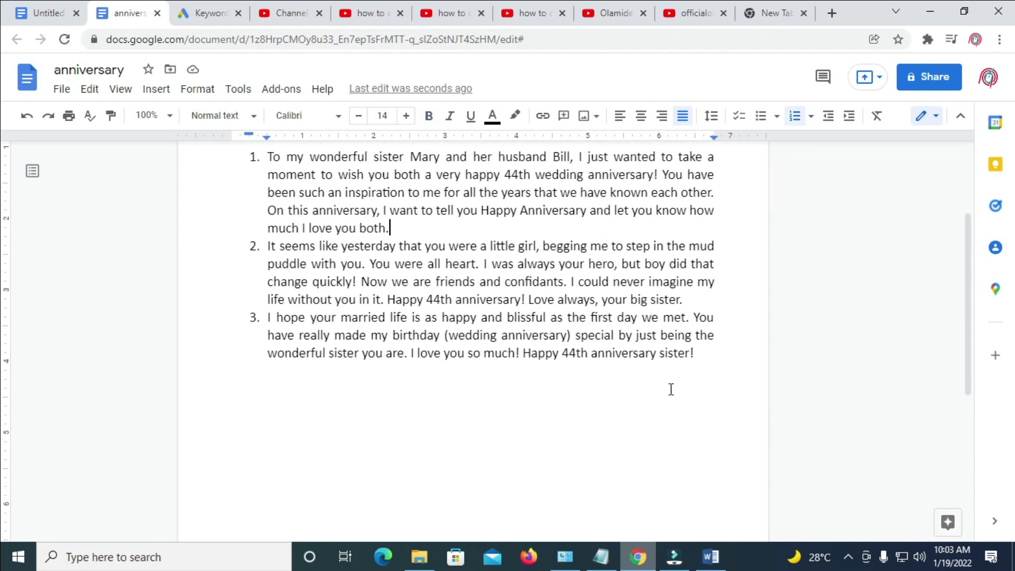
click(697, 353)
click(710, 555)
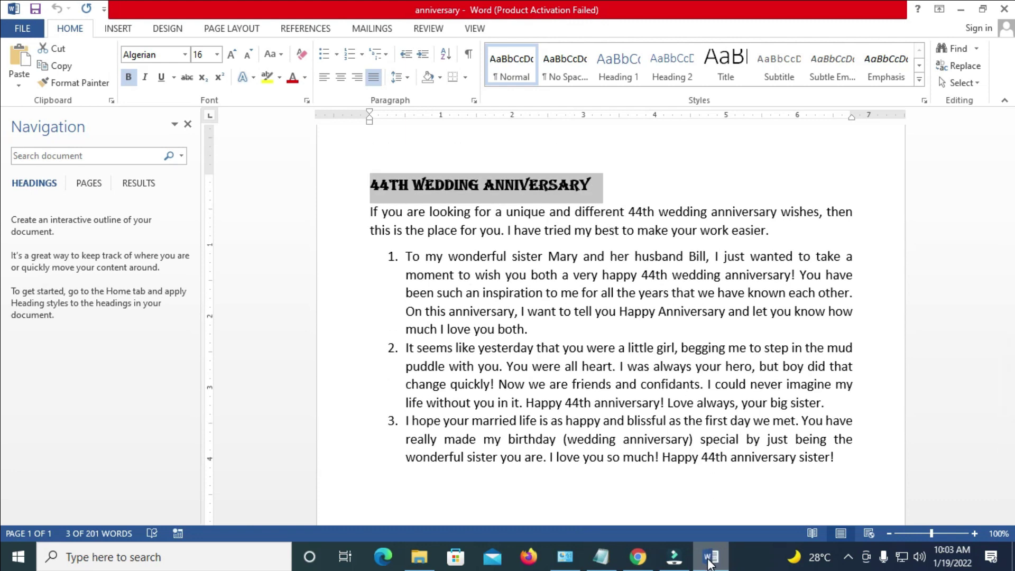
Compare intro paragraph and list formatting between the Untitled and anniversary tabs
click(639, 558)
scroll(523, 343, up, 5)
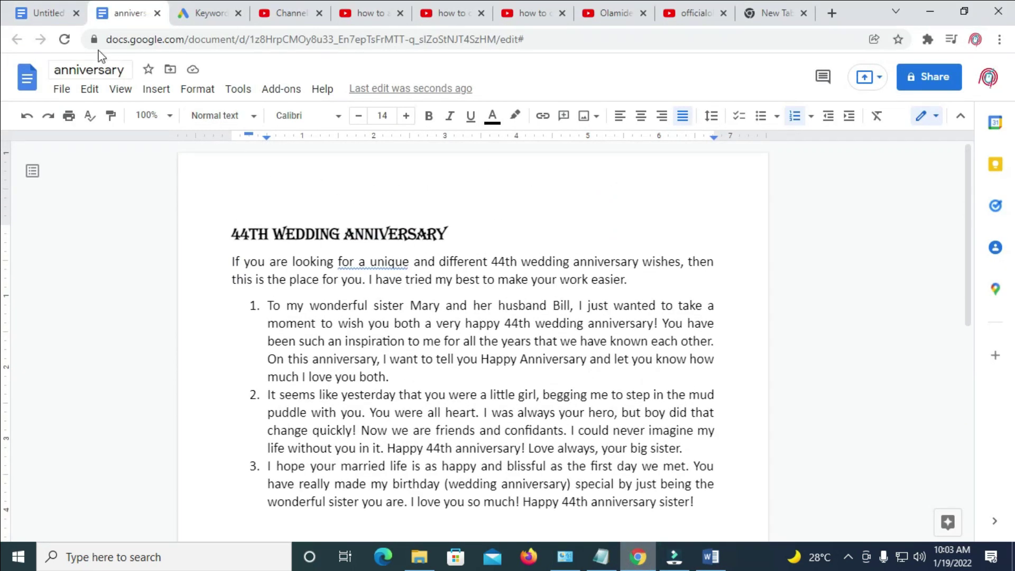
click(45, 13)
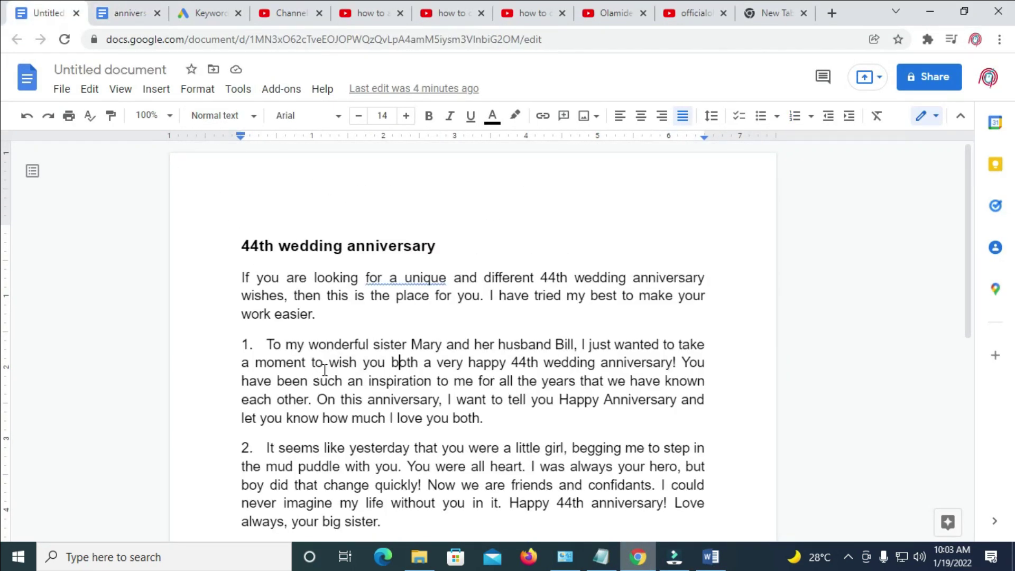
click(333, 327)
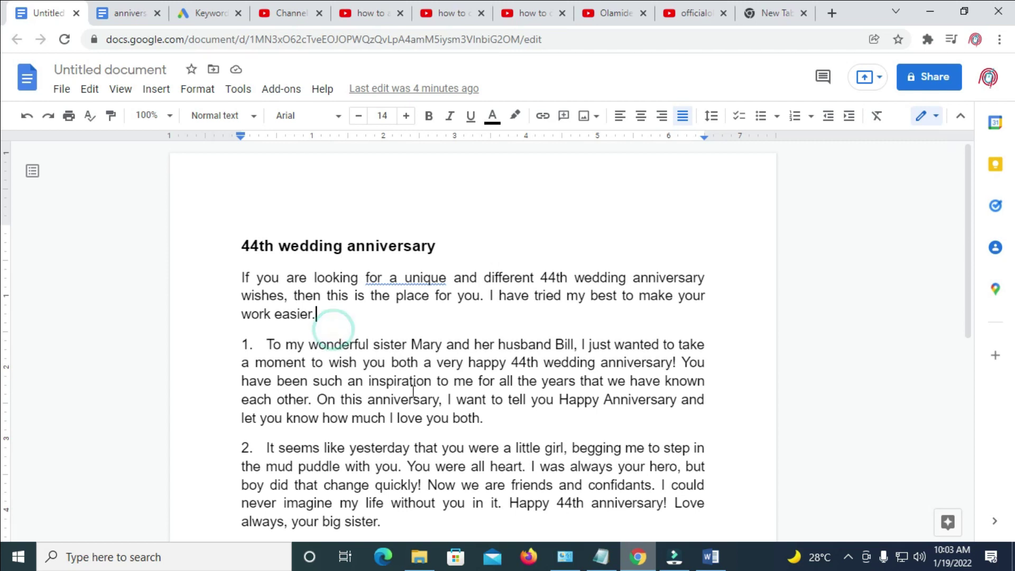
click(498, 419)
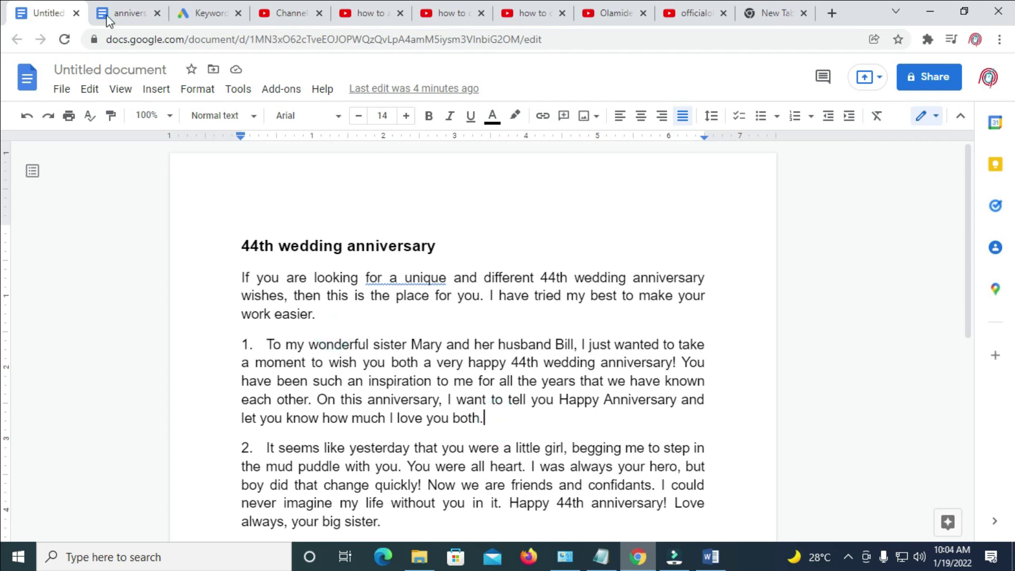
click(122, 13)
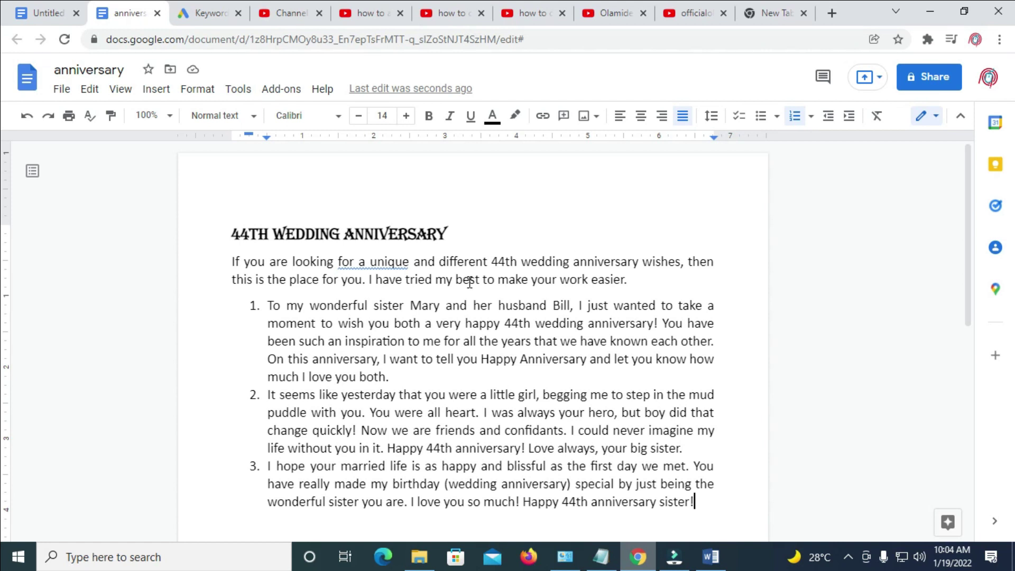
click(626, 279)
Compare the intro paragraph across Untitled, the Word original and anniversary, finishing on anniversary
click(48, 13)
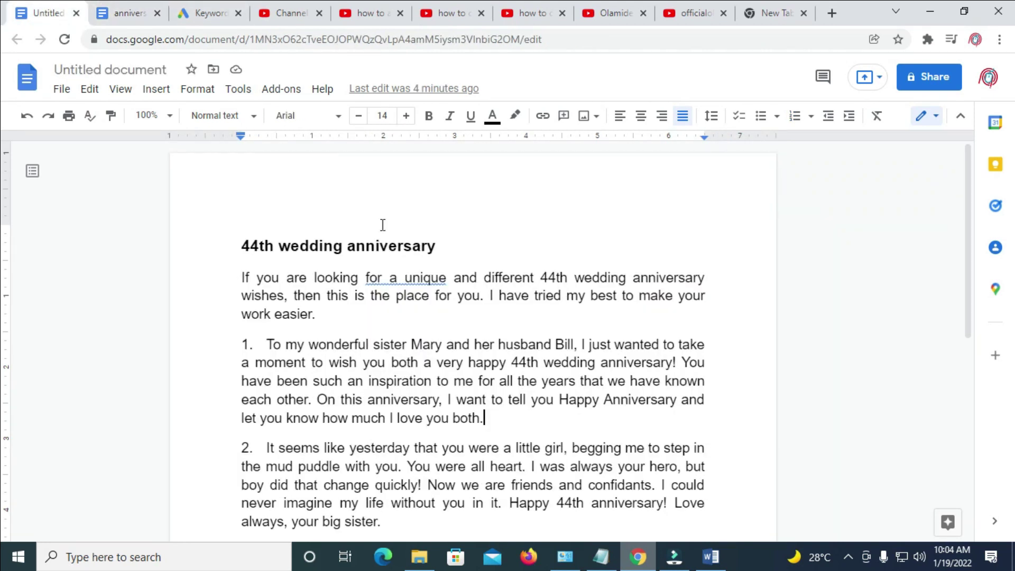
click(328, 323)
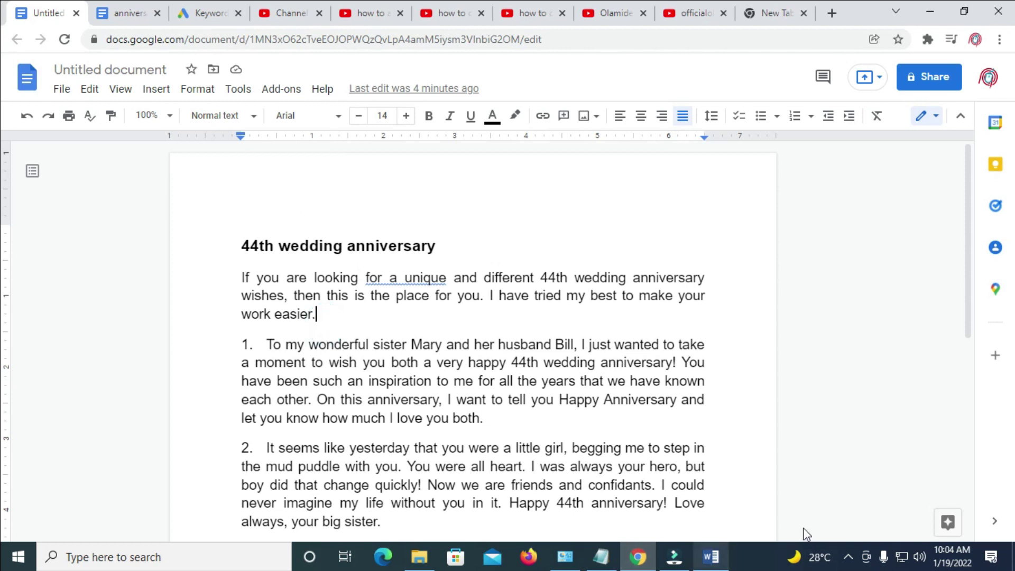
click(712, 558)
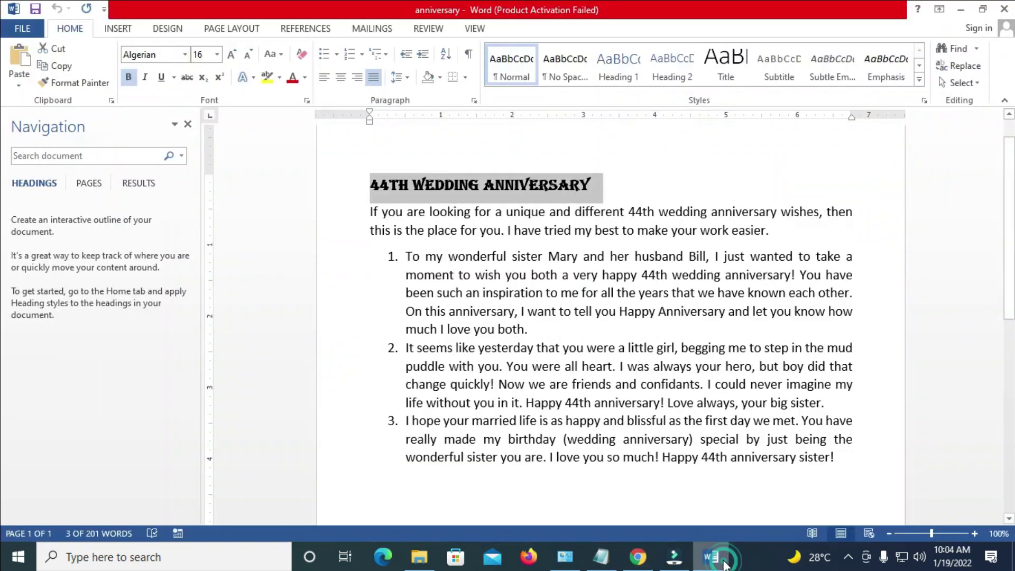
click(779, 229)
click(639, 558)
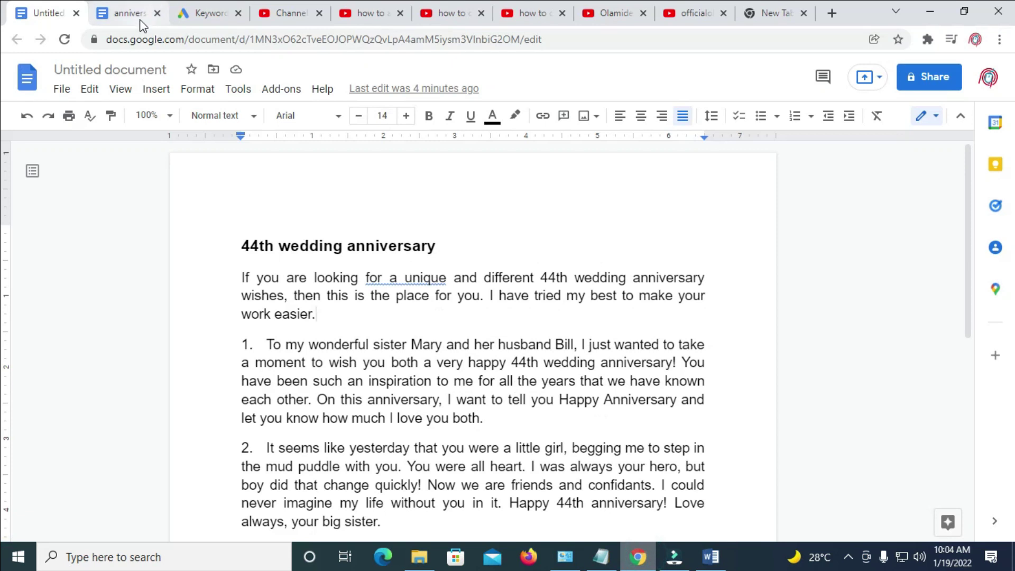
click(131, 13)
click(630, 277)
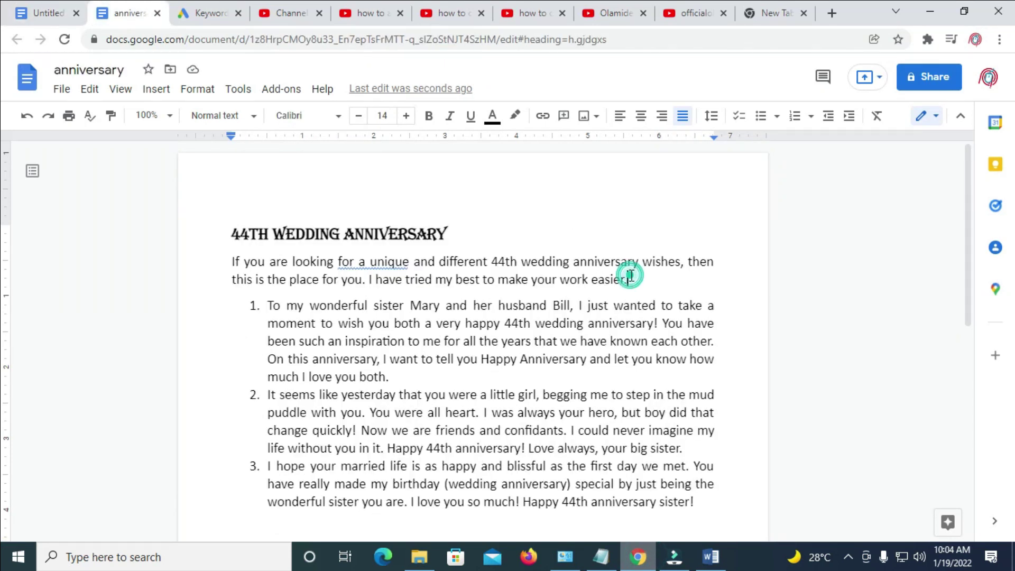